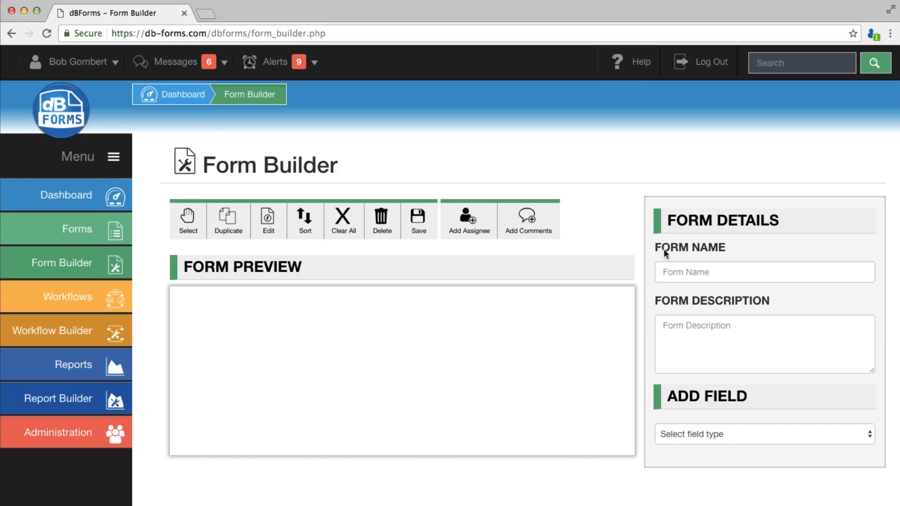
click(679, 269)
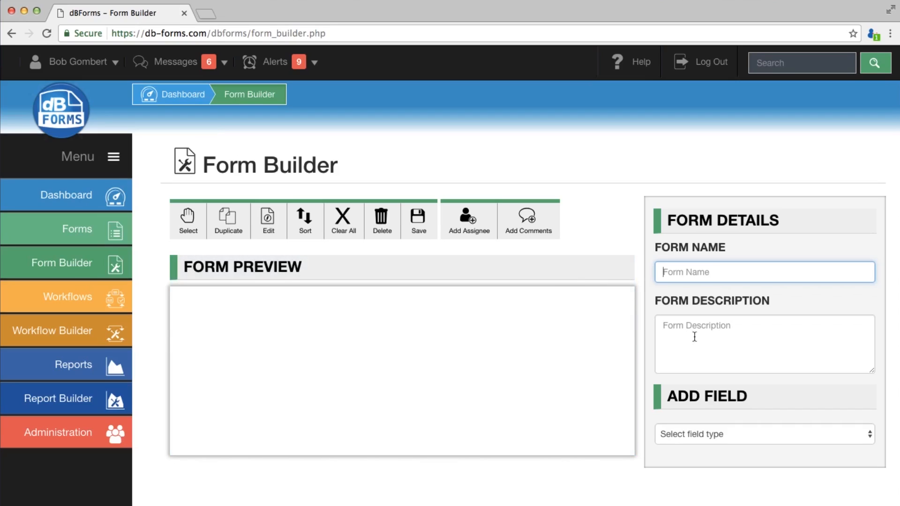
click(802, 431)
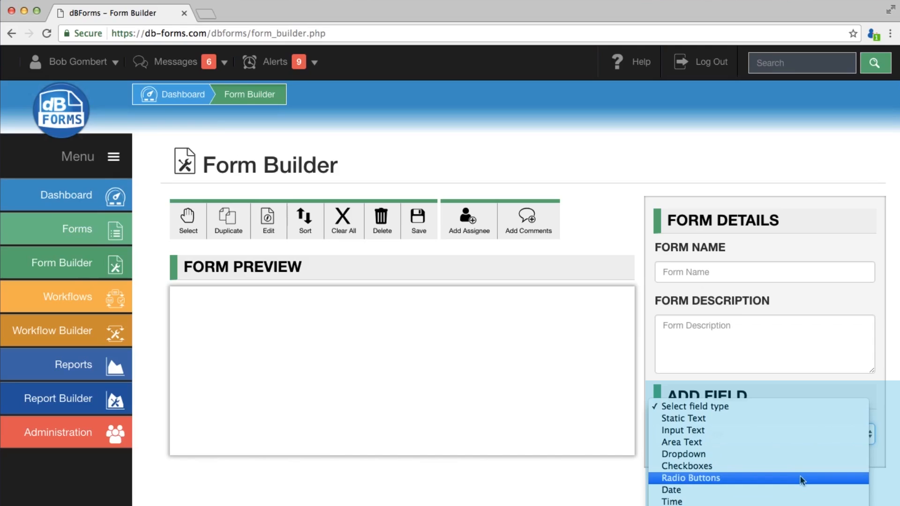
click(614, 483)
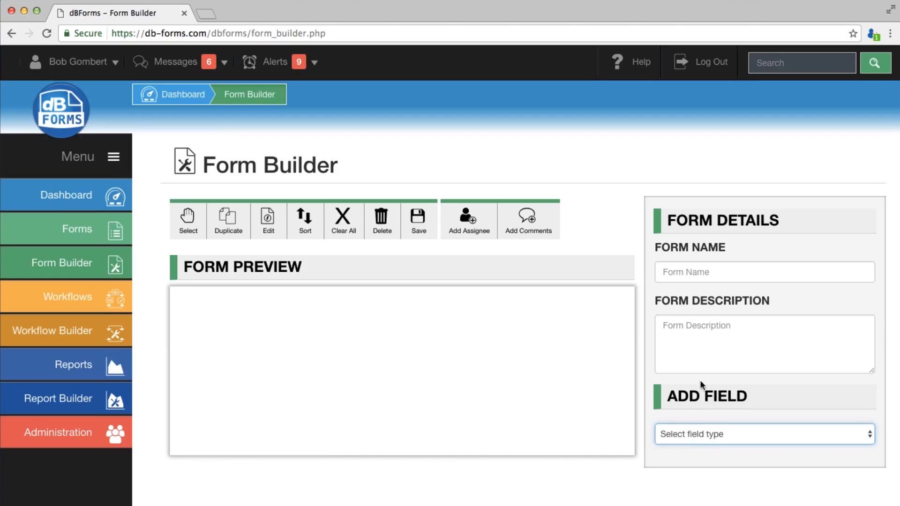
Name the form "Daily Inspections" and describe it as "Form to be used while performing daily inspections on equipment.".
click(749, 278)
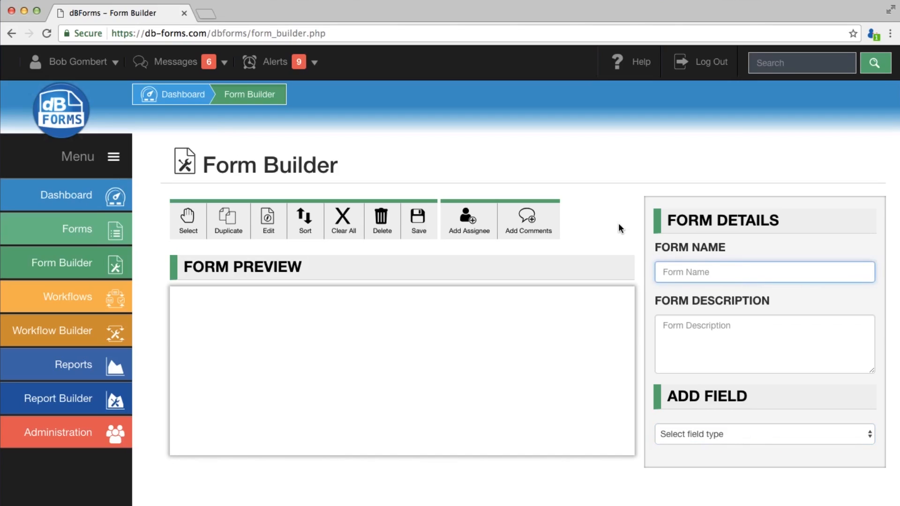
text(Daily Inspections)
click(672, 327)
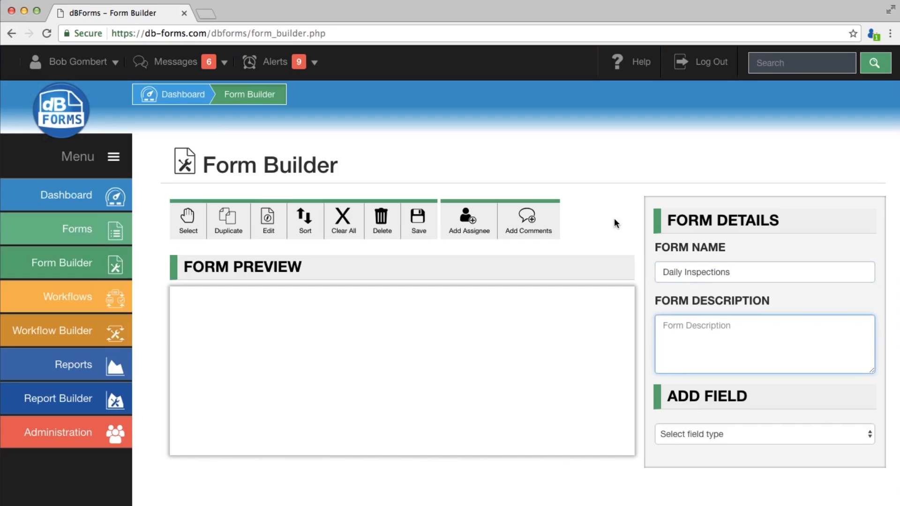
text(Form to be used while performing daily)
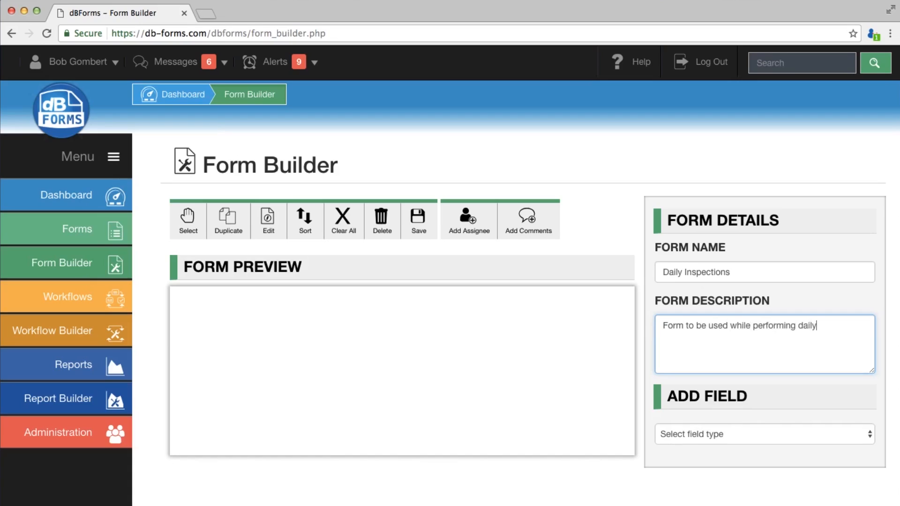
text( inspections on equipment)
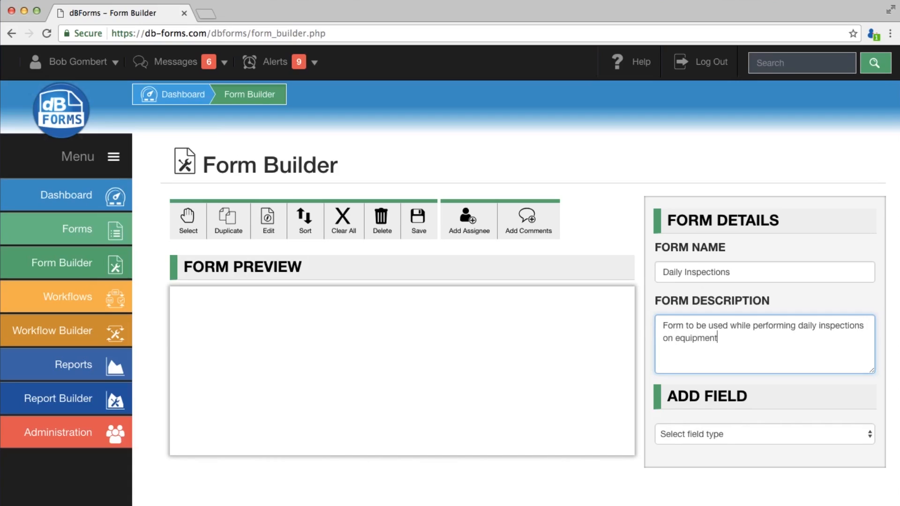
text(.)
Add a required Input Text field named "Name" with the label "Please enter inspectors name.".
click(729, 436)
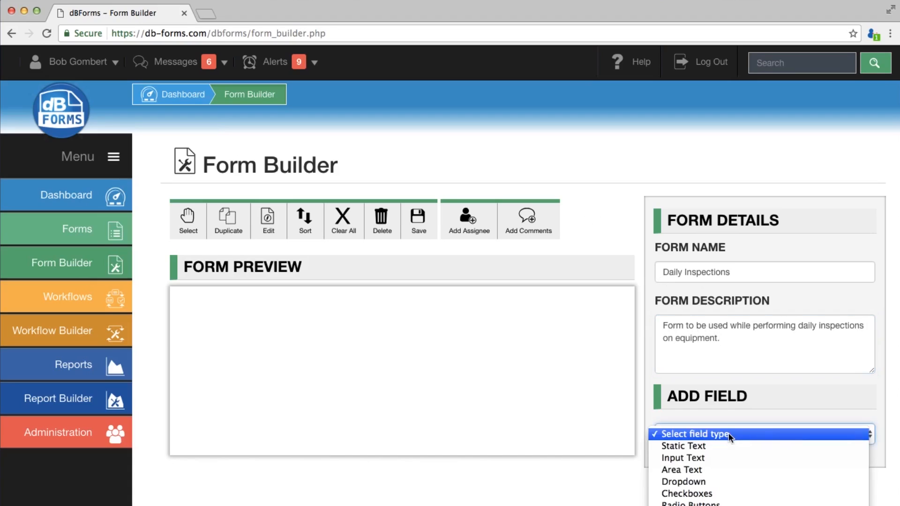
click(709, 459)
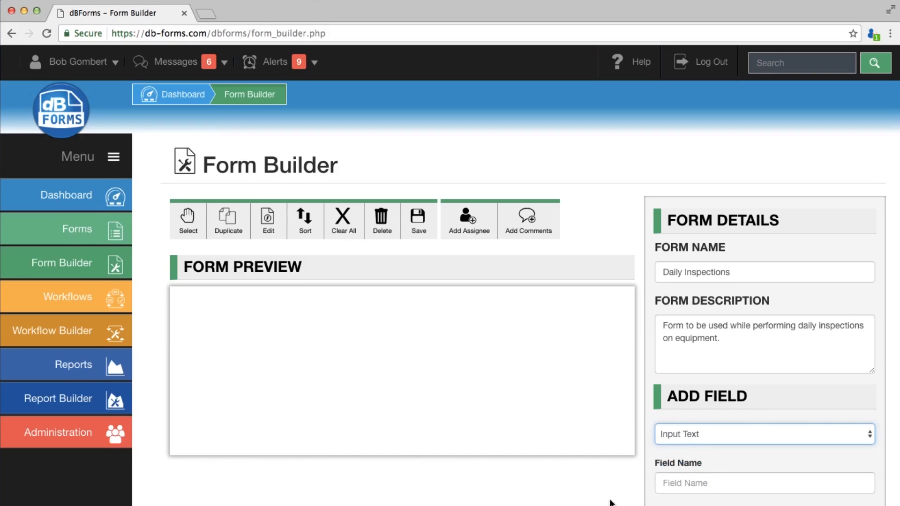
scroll(610, 502, down, 2)
click(719, 399)
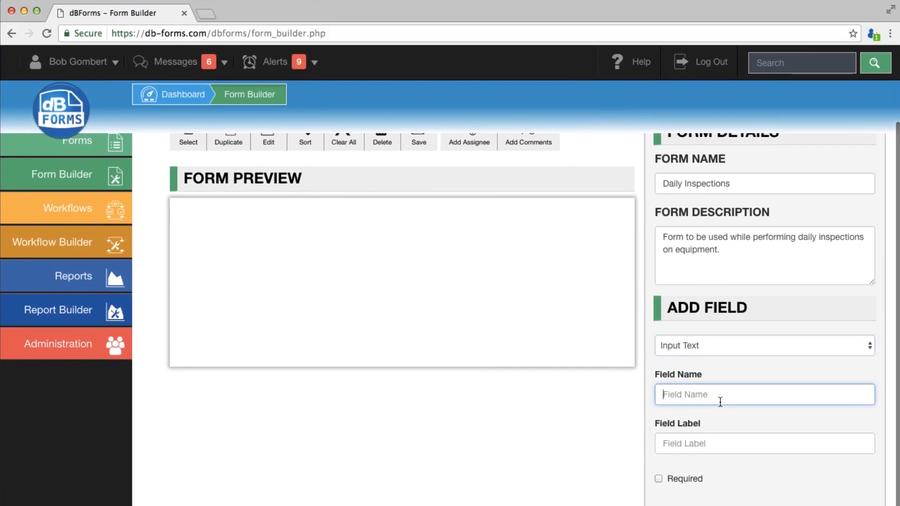
text(Name)
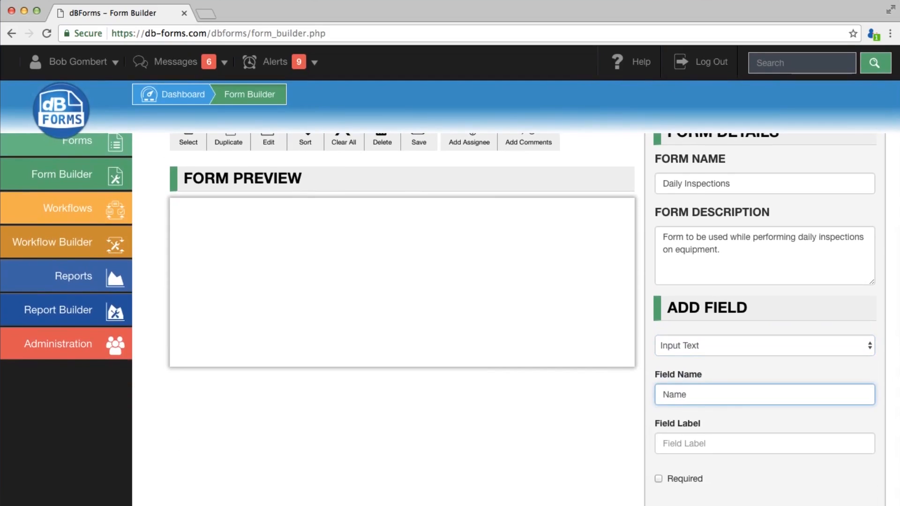
click(729, 441)
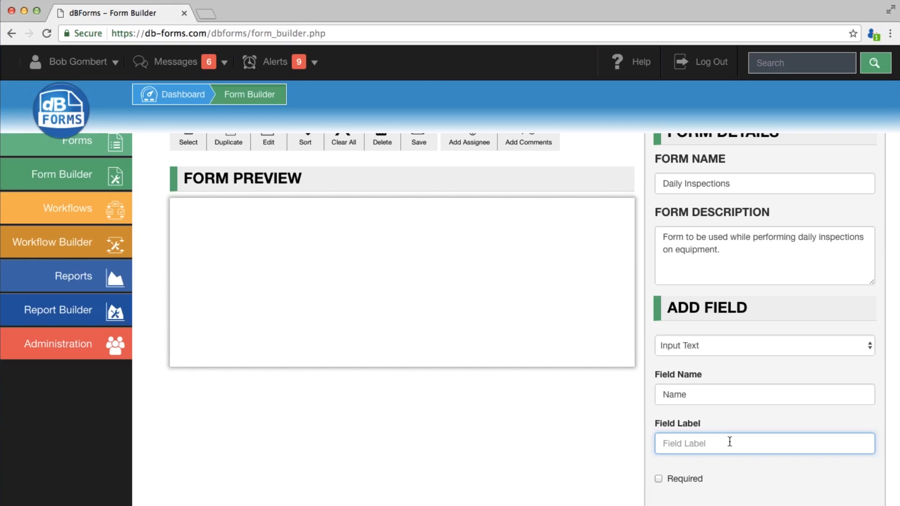
text(Please enter inspector)
key(BackSpace)
text(s name.)
click(659, 479)
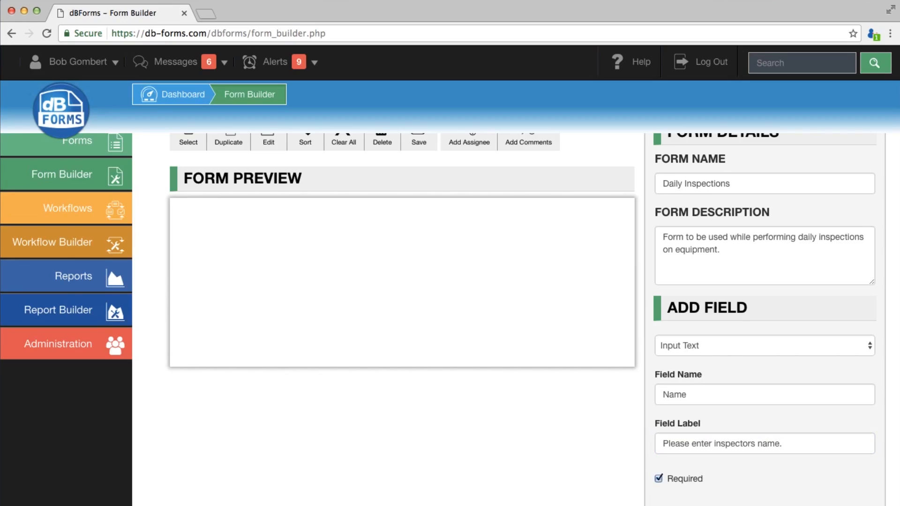
click(671, 505)
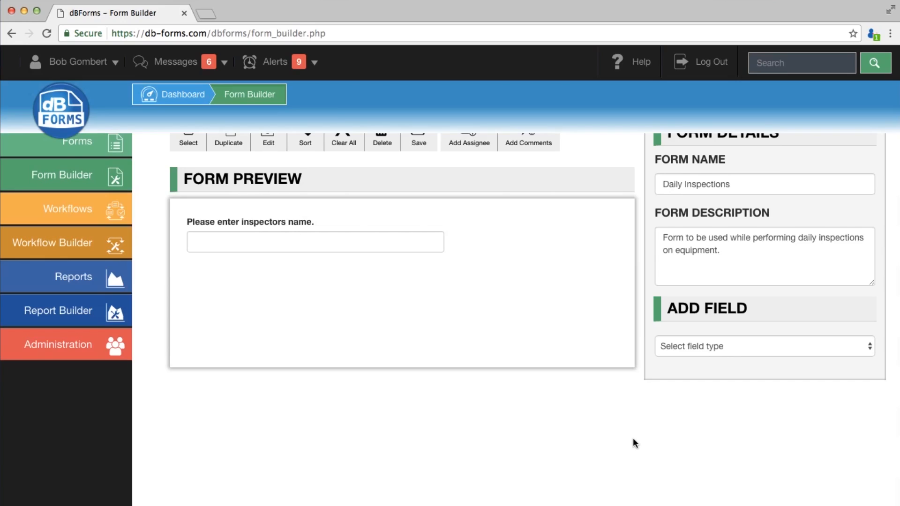
Add a required Input Text field named "Equipment_id" with the label "Please enter equipment ID".
scroll(634, 443, up, 3)
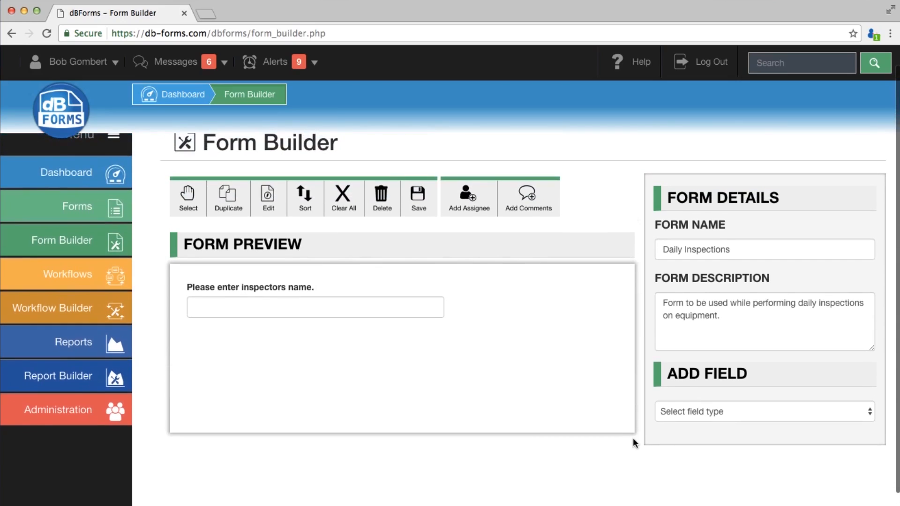
click(611, 316)
click(789, 412)
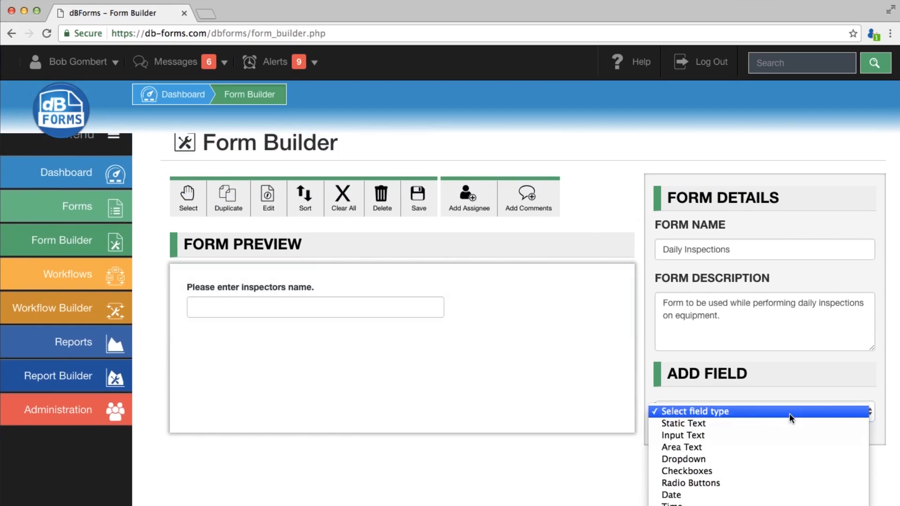
click(712, 435)
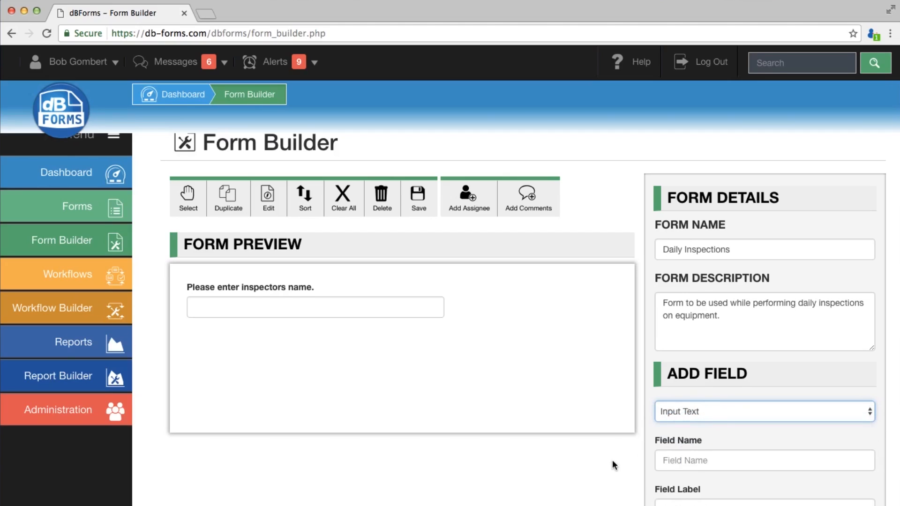
scroll(618, 445, down, 3)
click(695, 391)
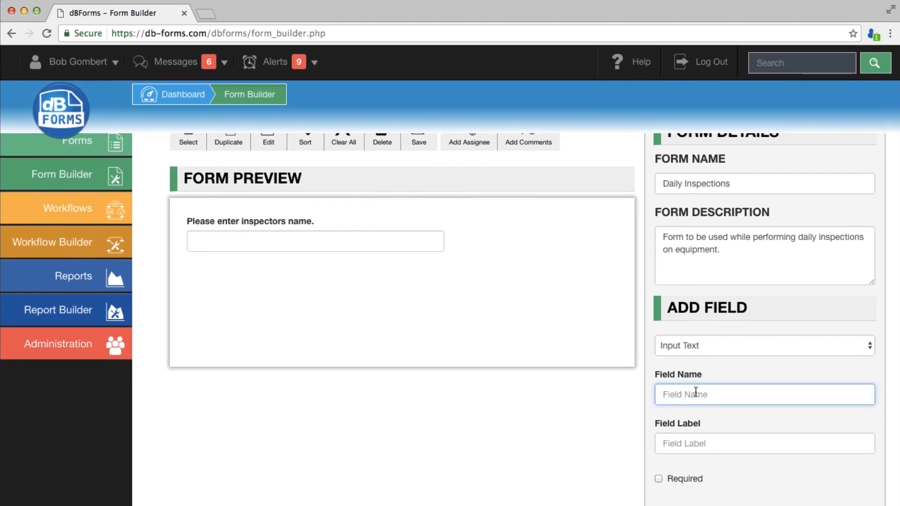
text(Equipment_id)
click(704, 449)
text(Pl)
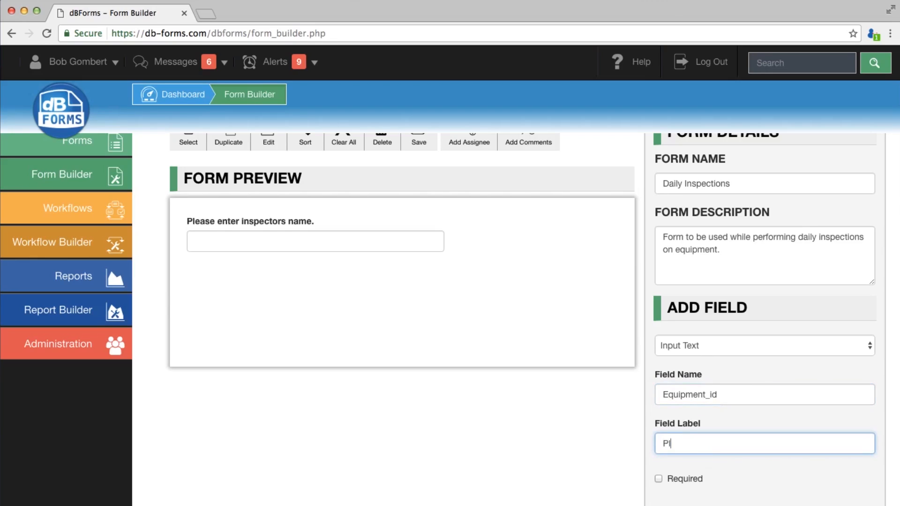
text(ease enter equipment ID)
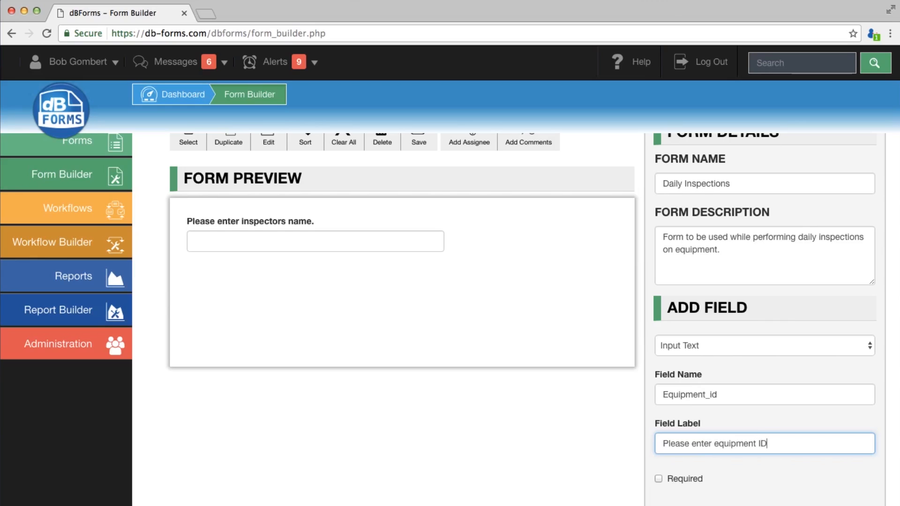
click(661, 479)
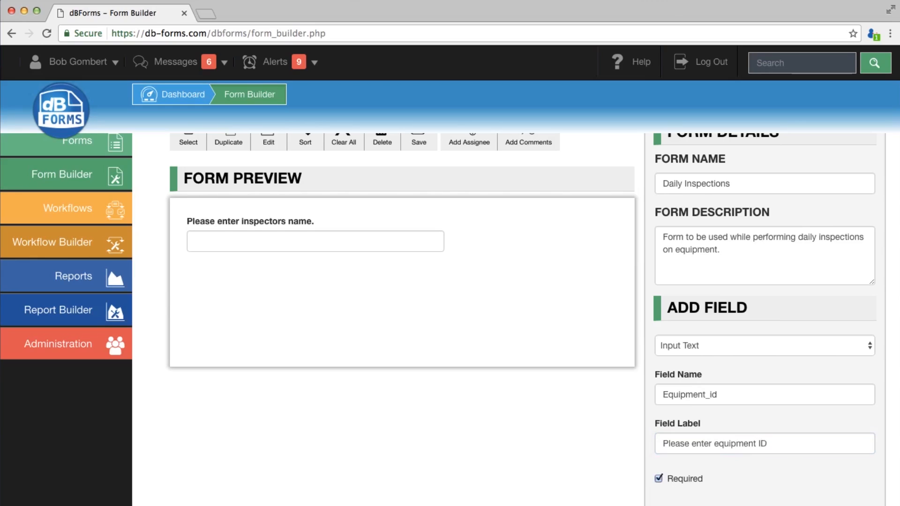
click(679, 505)
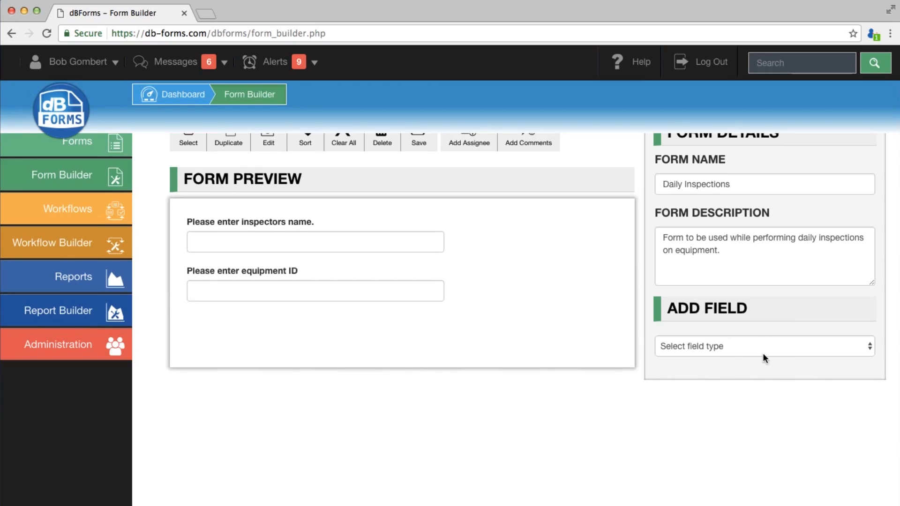
Set up a Dropdown field named "Location" with the label "Please select inspection location".
click(779, 349)
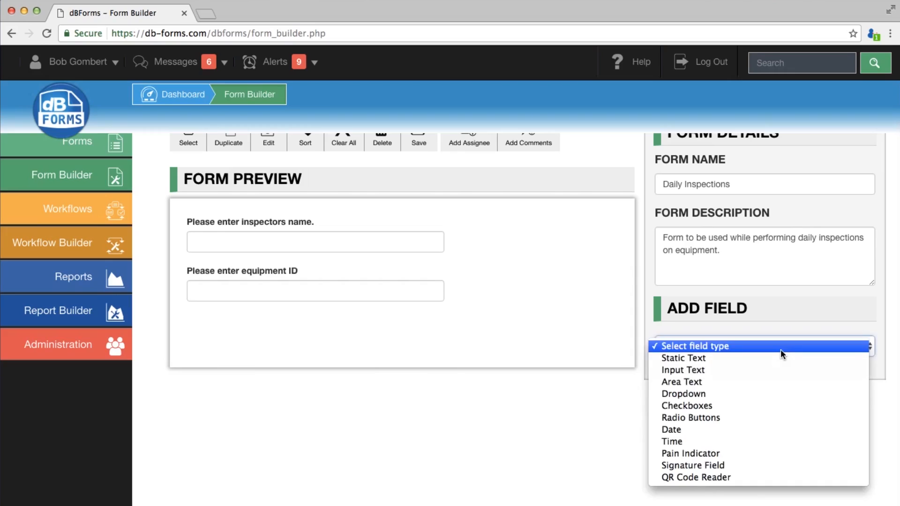
click(725, 389)
click(707, 397)
text(Location)
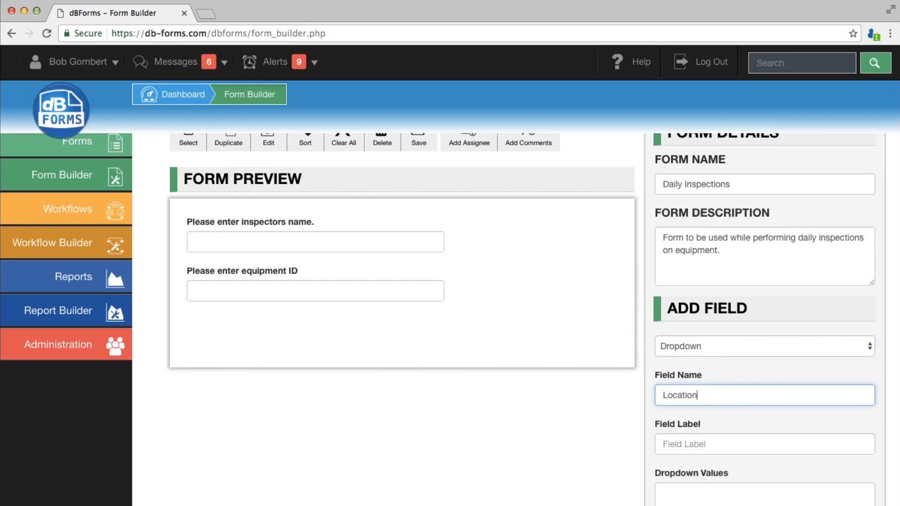
click(711, 443)
text(PLeas)
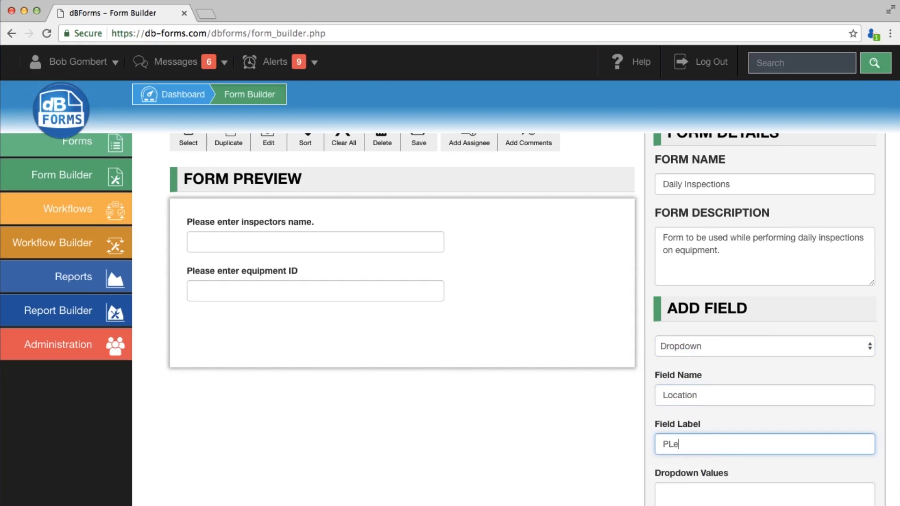
key(BackSpace)
key(BackSpace)
key(BackSpace)
key(BackSpace)
text(lease select inspection location)
Enter Location A, Location B, Location C and Location D as the dropdown values and add the field to the form.
click(718, 495)
text(Location)
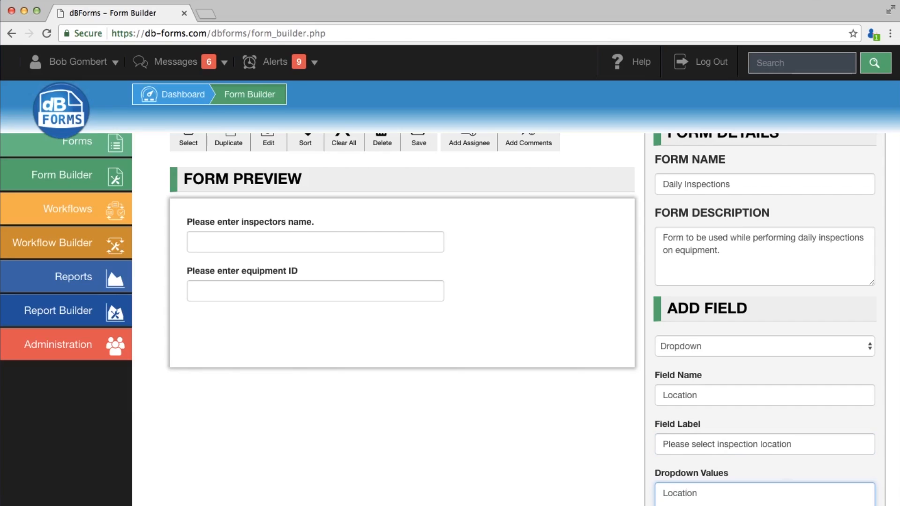
text( A )
text(Location B)
scroll(730, 494, down, 3)
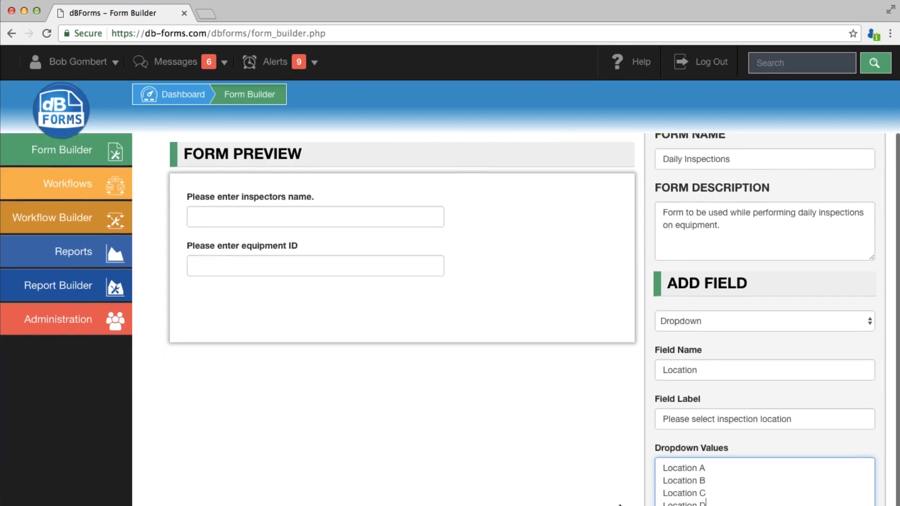
click(764, 505)
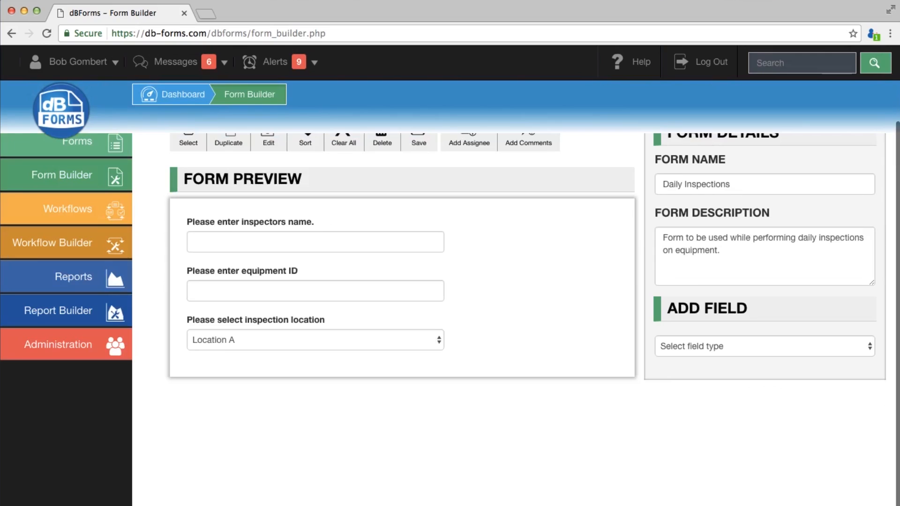
Set up a Radio Buttons field named "Results" with the label "Please select the results of the inspections".
click(770, 339)
click(702, 417)
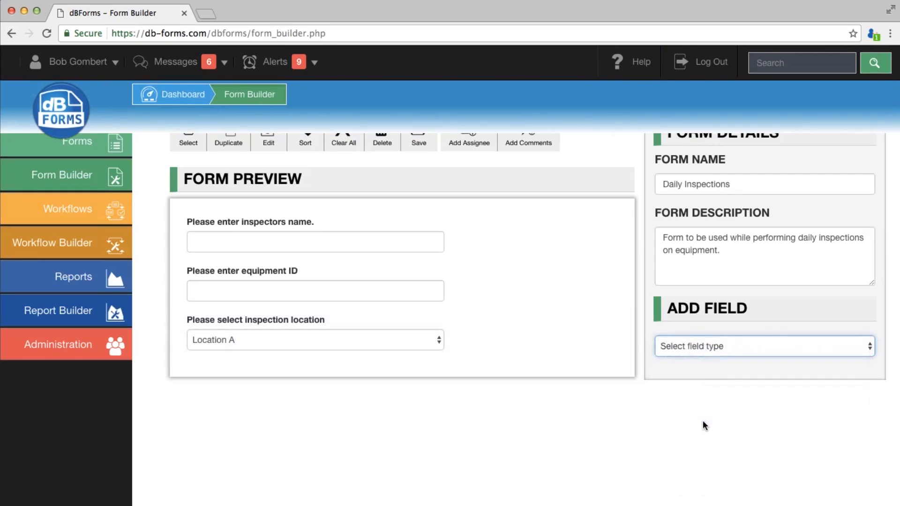
scroll(631, 425, down, 3)
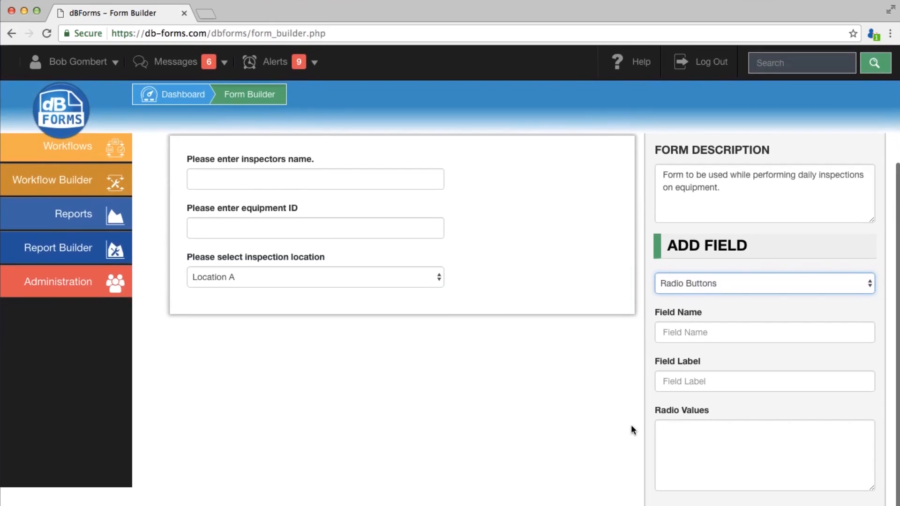
click(716, 331)
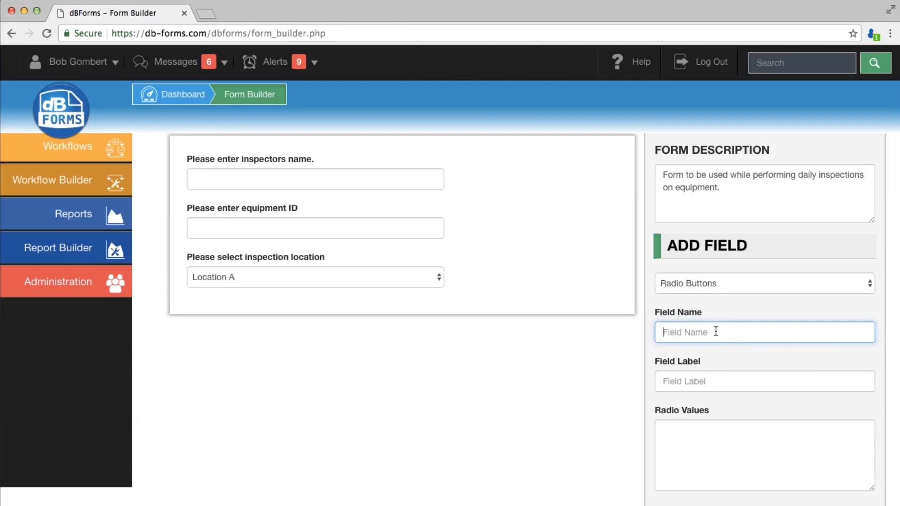
text(Results)
click(749, 383)
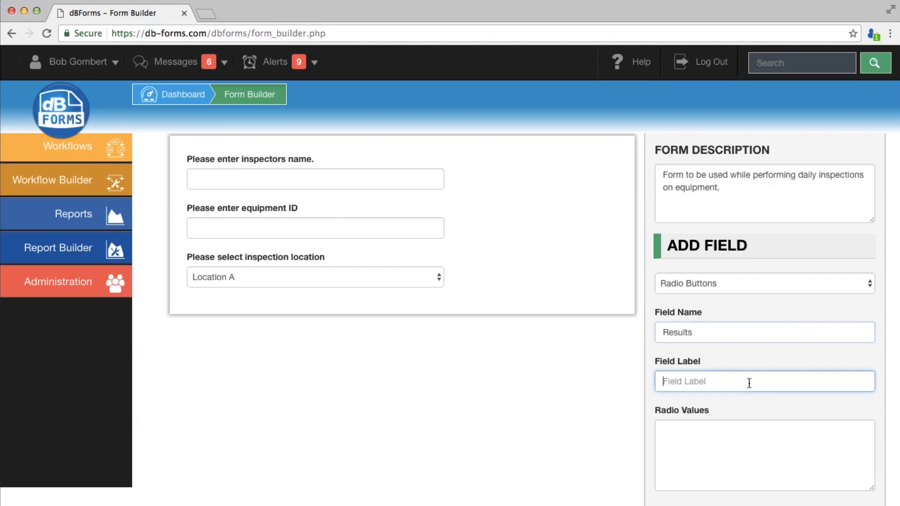
text(PLea)
key(BackSpace)
key(BackSpace)
key(BackSpace)
text(lease select the results of the )
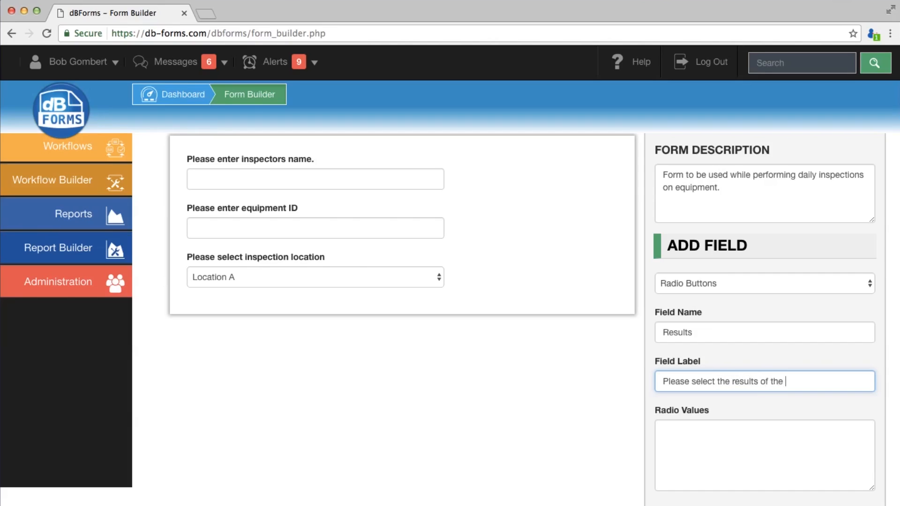
text(inspections)
Add the results field with the radio values Passed, Needs follow up and Failed, and save the form.
key(Tab)
text(Passed)
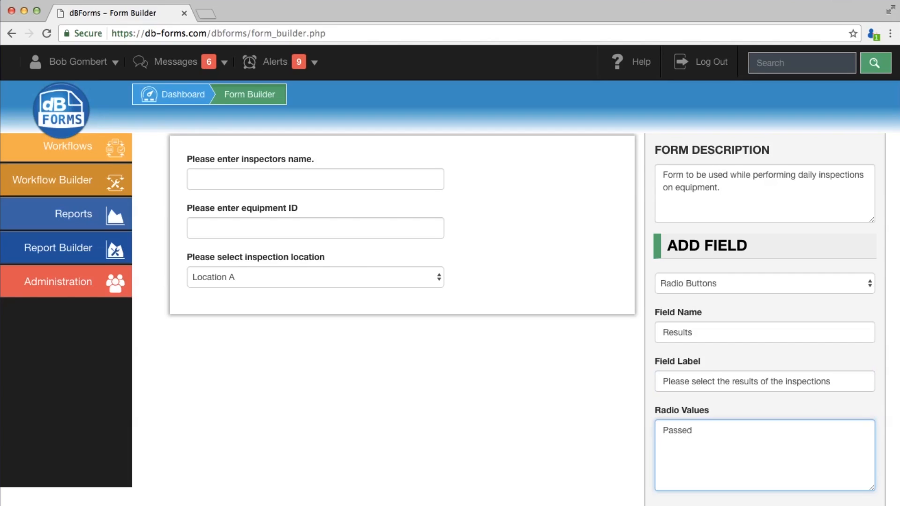
key(Return)
text(Needs follow up Failed)
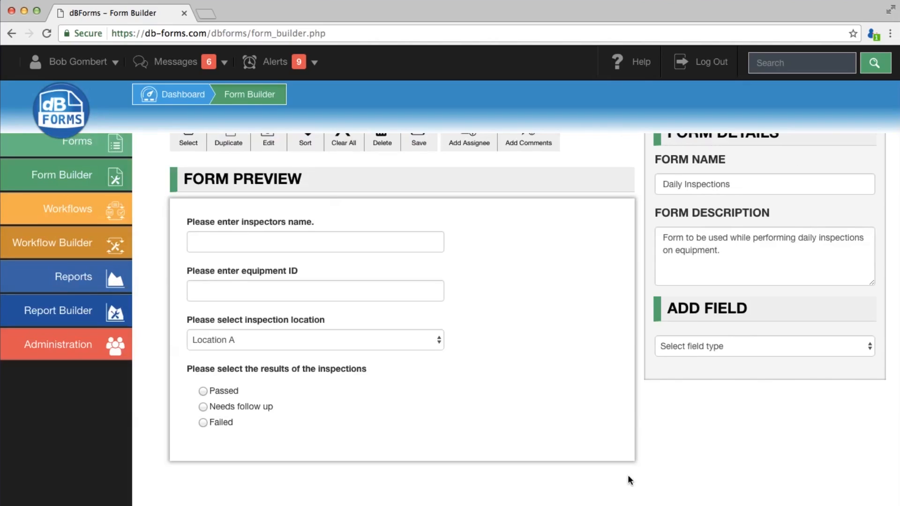
scroll(628, 474, up, 3)
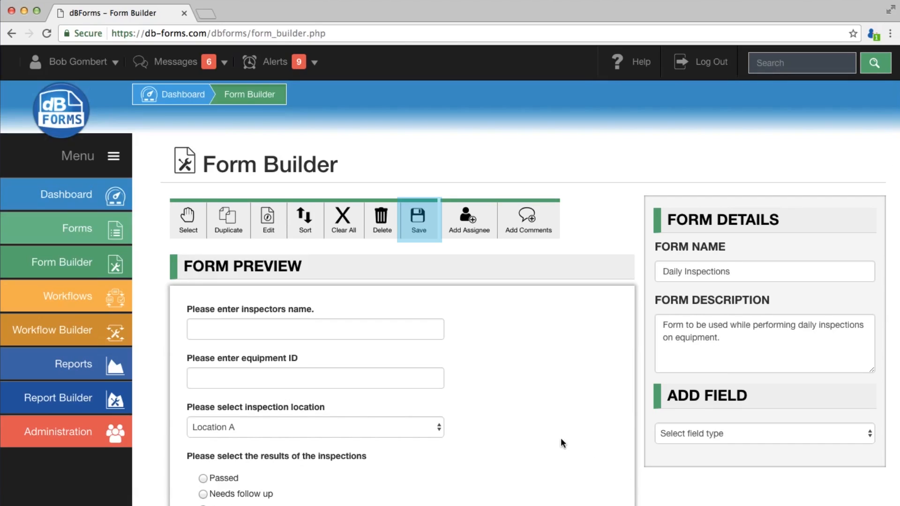
click(420, 234)
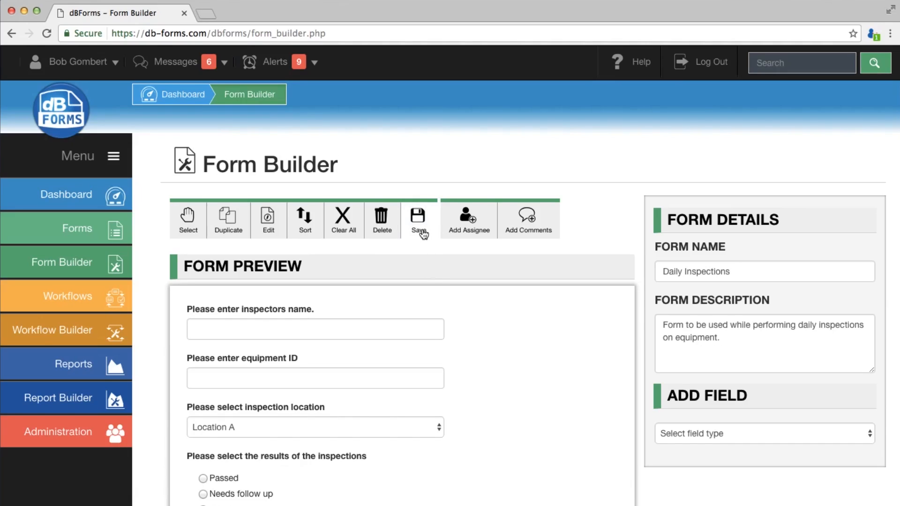